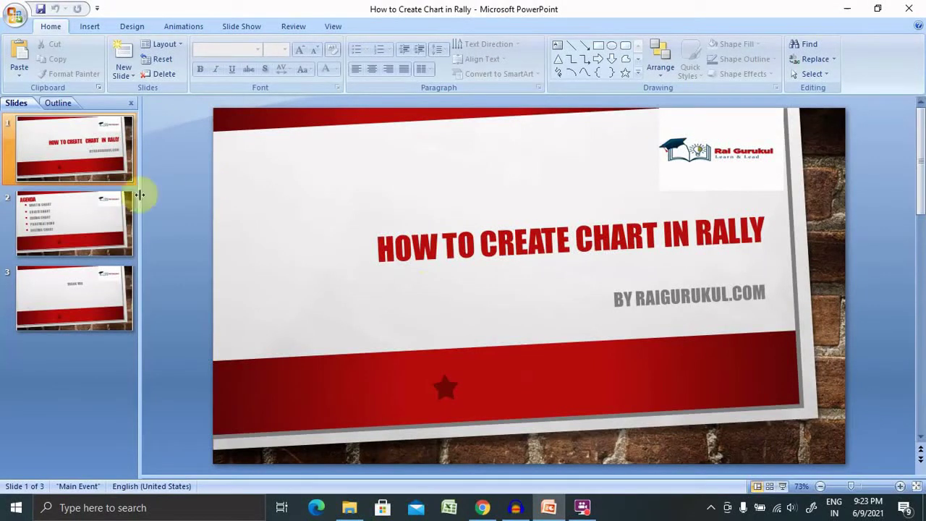
Widen the slide view, go to the agenda slide, then switch to Rally in Chrome.
drag(141, 185, 51, 172)
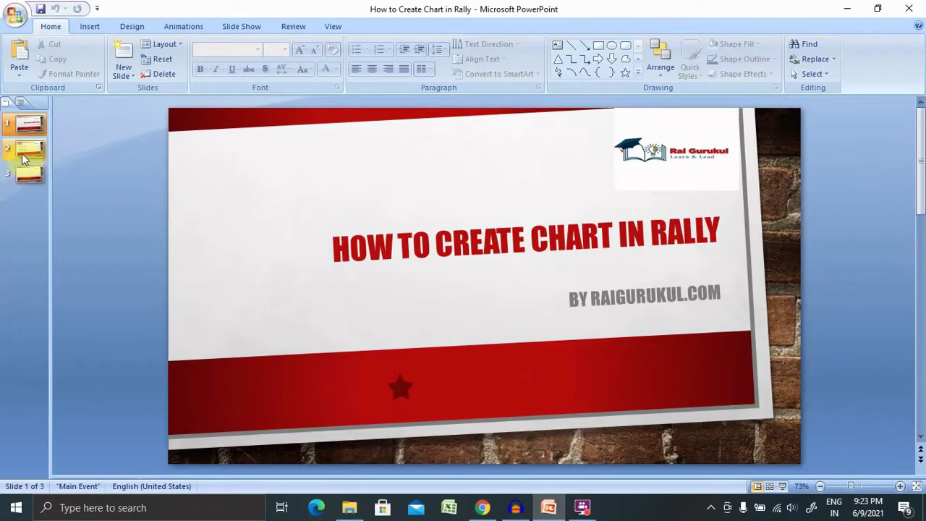
click(23, 157)
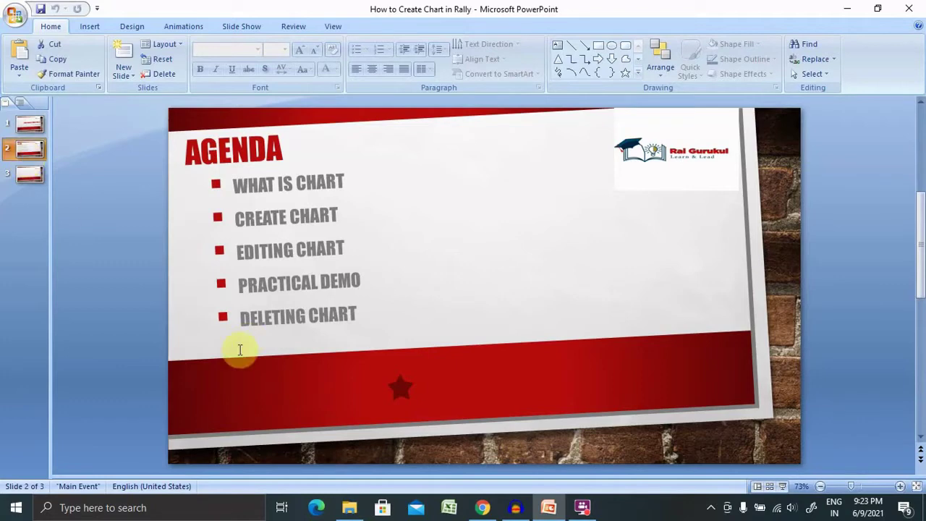
click(482, 509)
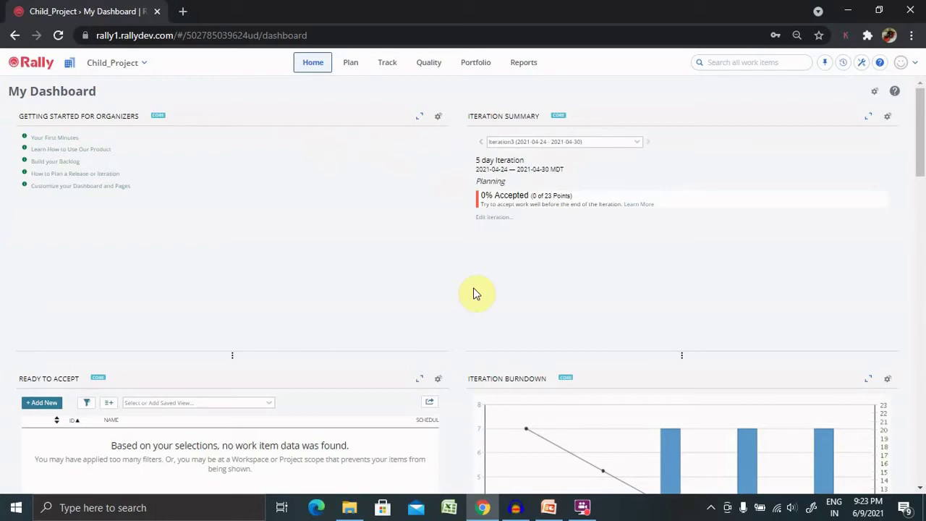
Start a new custom report page from the Reports menu's Custom Reports list.
click(523, 63)
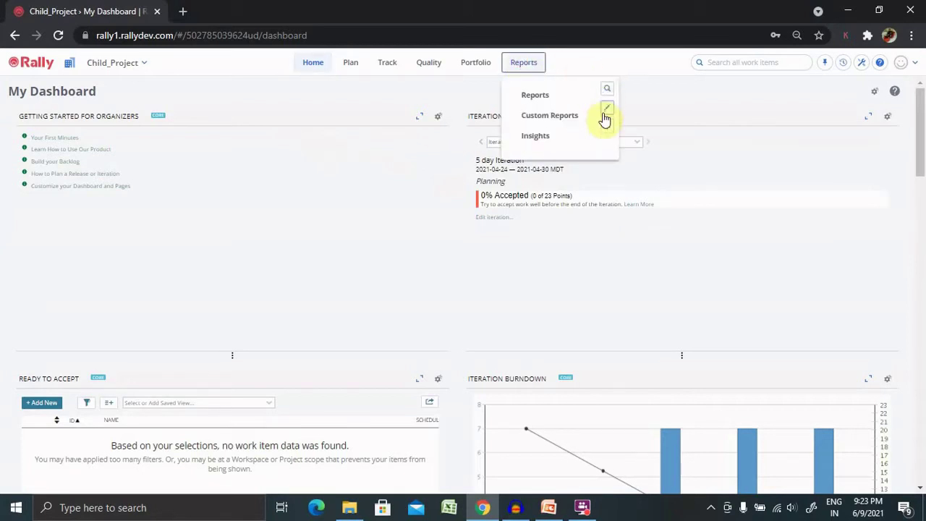
click(607, 128)
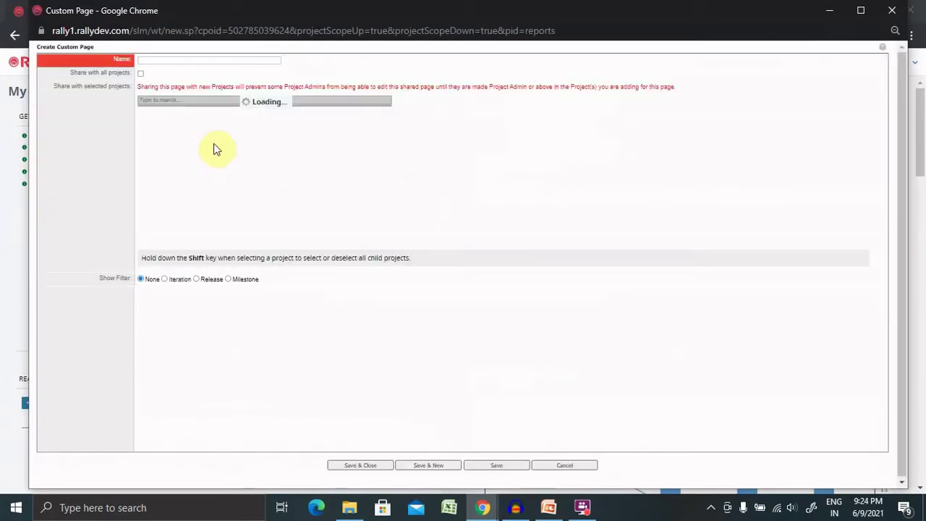
click(194, 60)
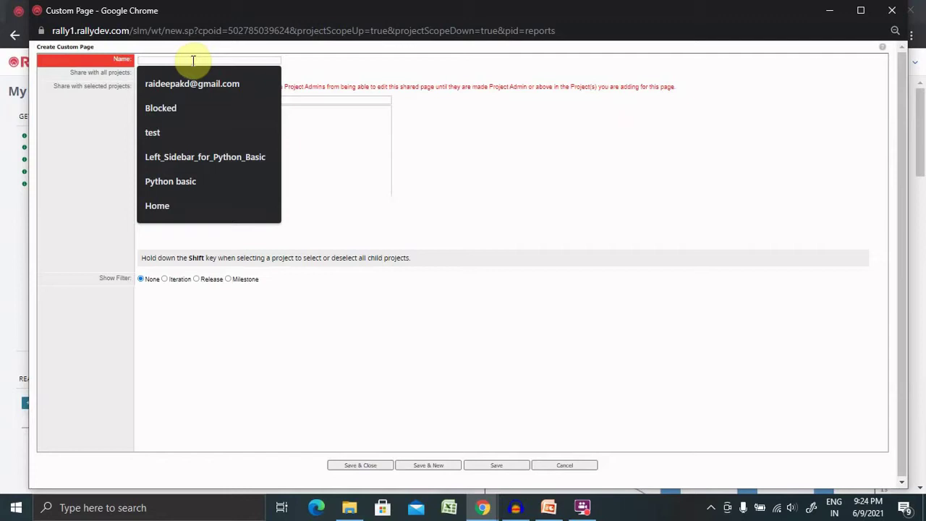
Name the page Demo_Chart and share it with Demo_Project and Sample Project only.
text(Demo)
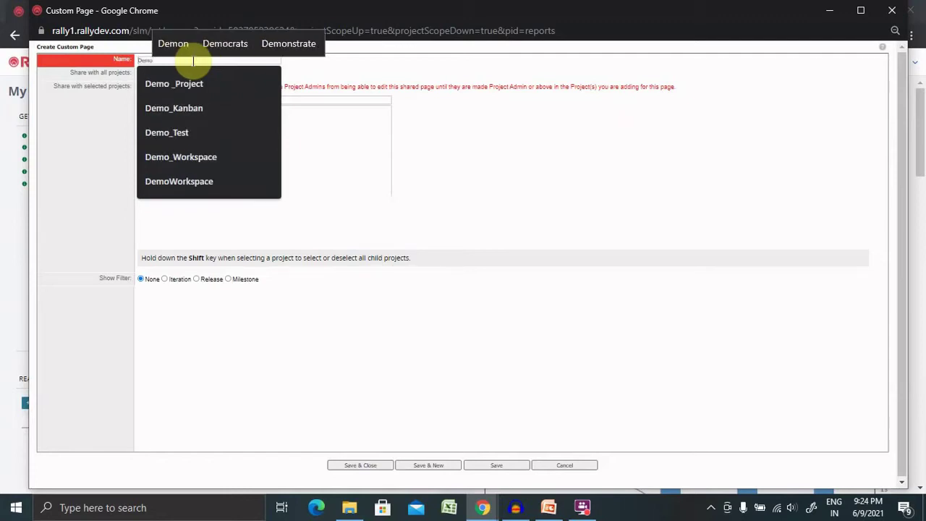
text(_Chart)
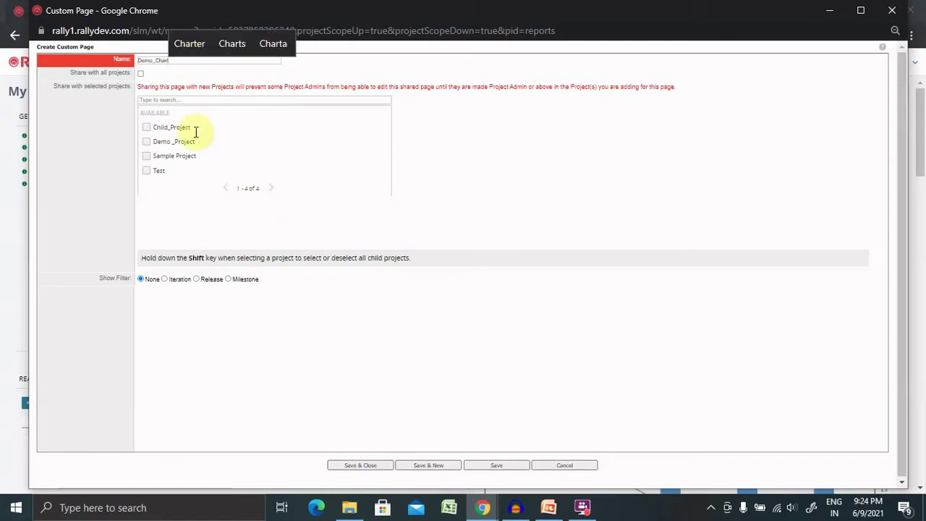
click(148, 127)
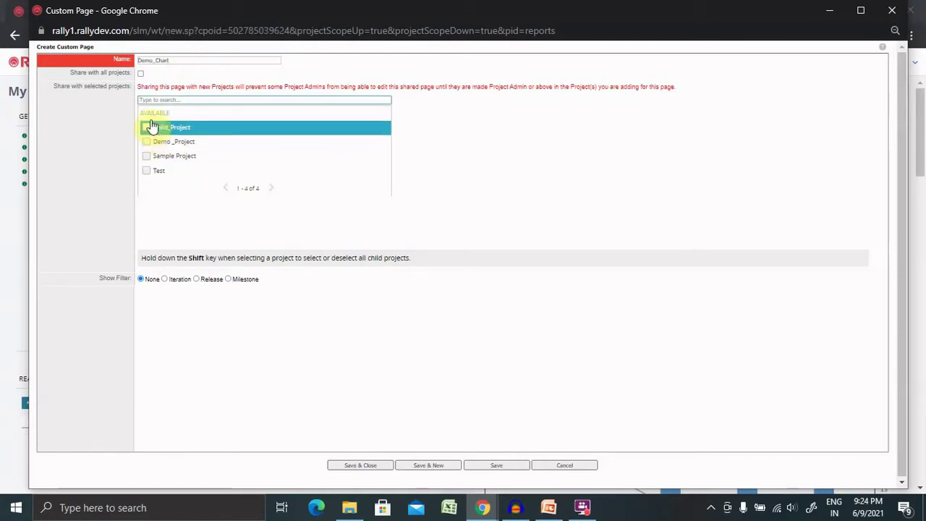
click(141, 74)
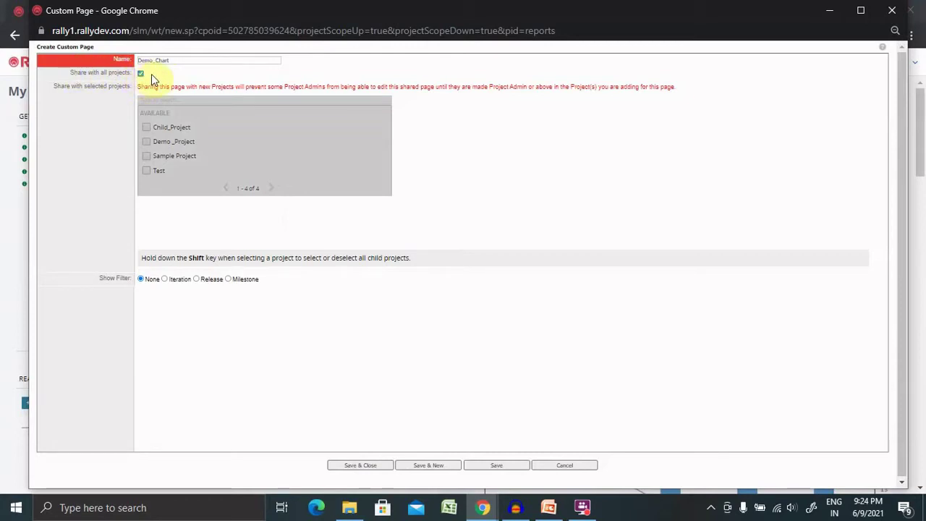
click(141, 74)
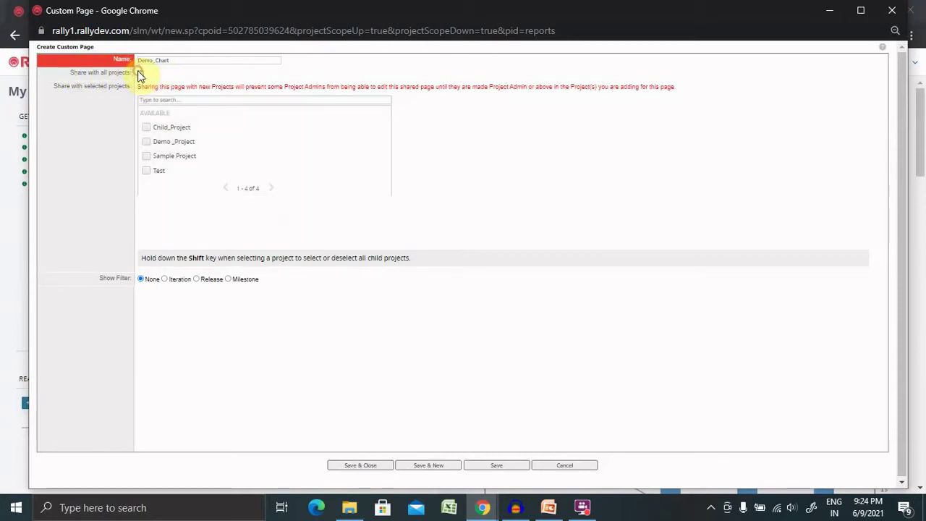
click(147, 142)
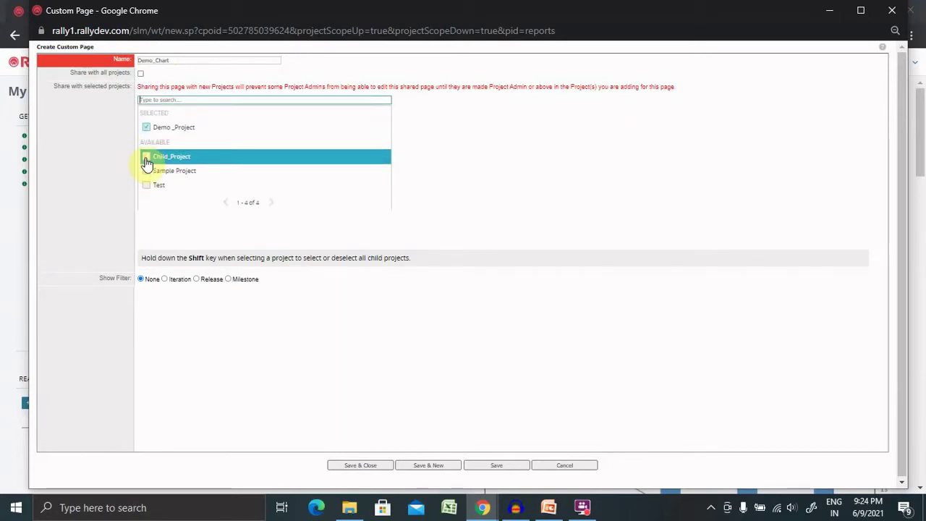
click(146, 157)
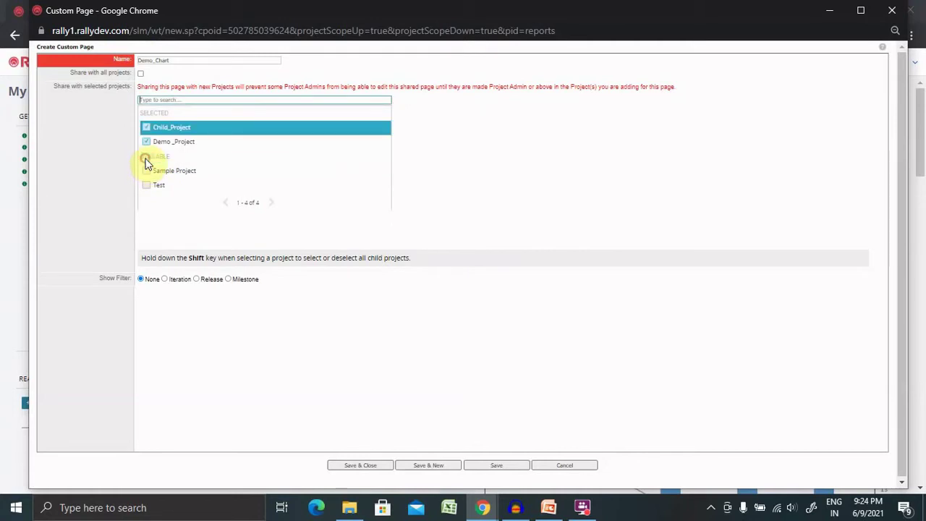
click(146, 174)
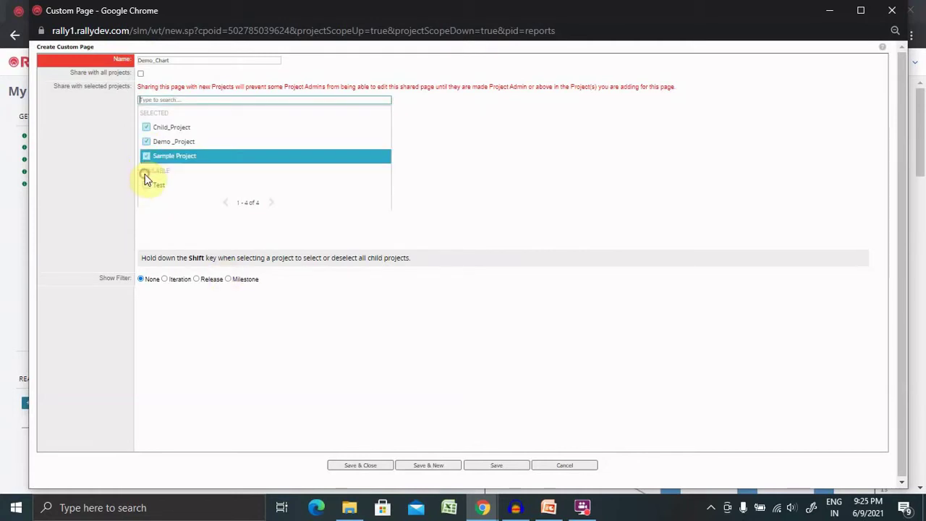
click(147, 130)
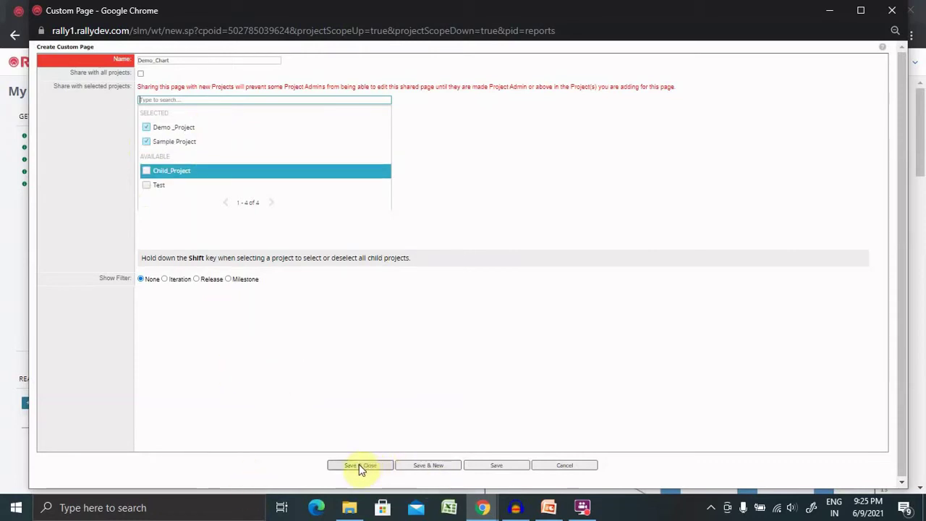
Set the page's Show Filter to Release and save the page.
click(164, 280)
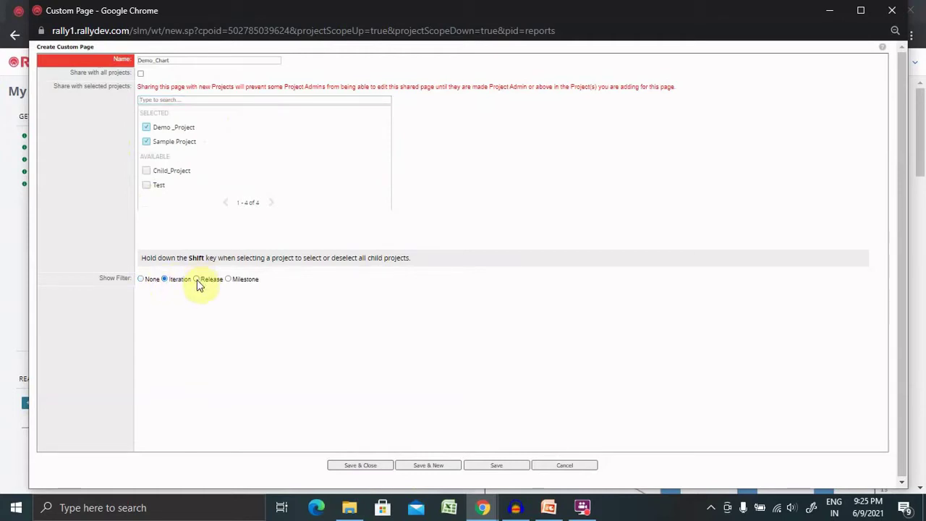
click(196, 279)
click(228, 281)
click(197, 280)
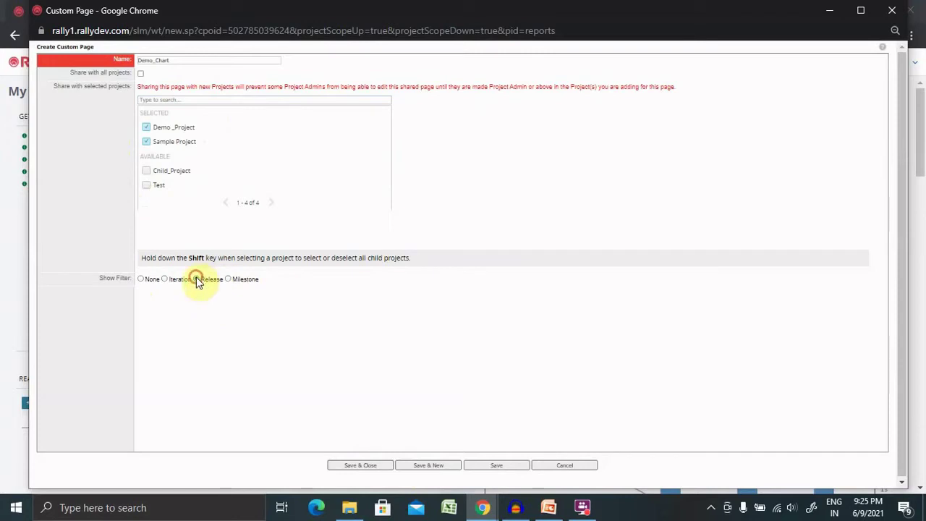
click(371, 467)
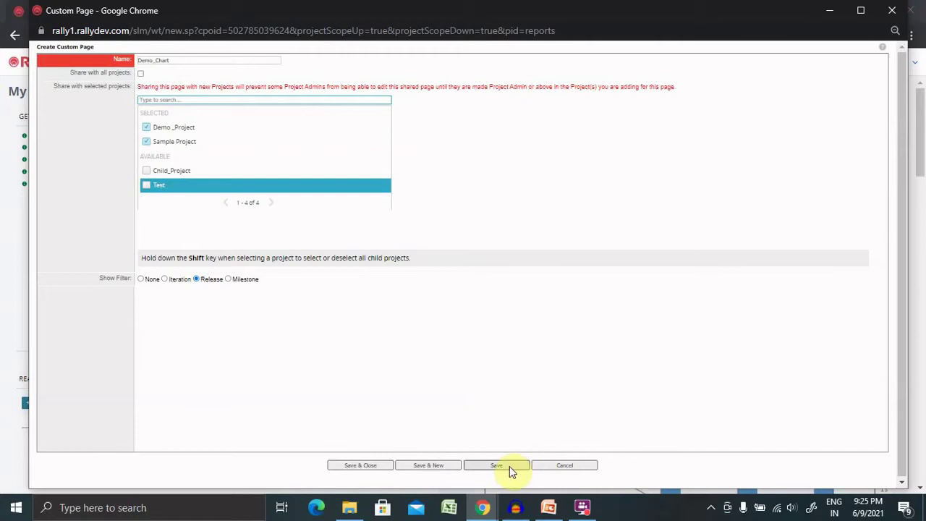
click(369, 465)
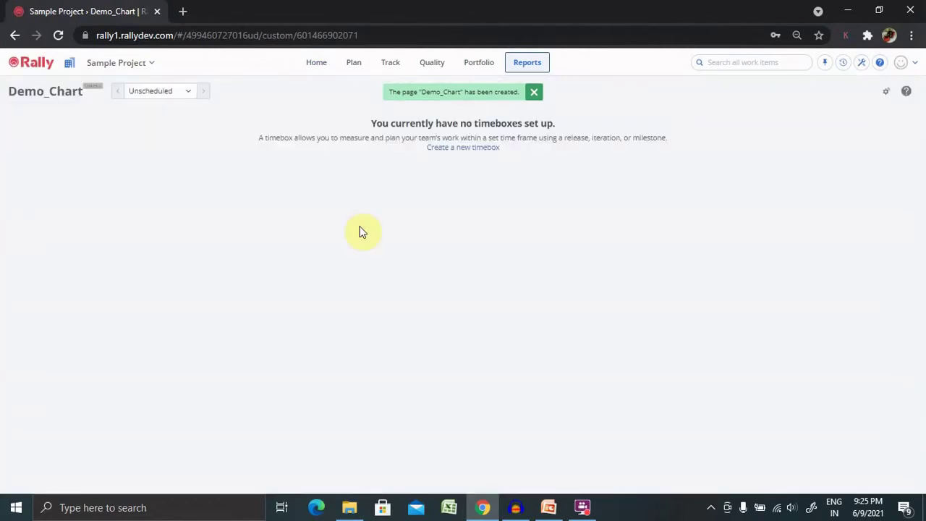
Open the Demo_Chart page with the Unscheduled timebox and bring up the Add App catalog.
click(469, 149)
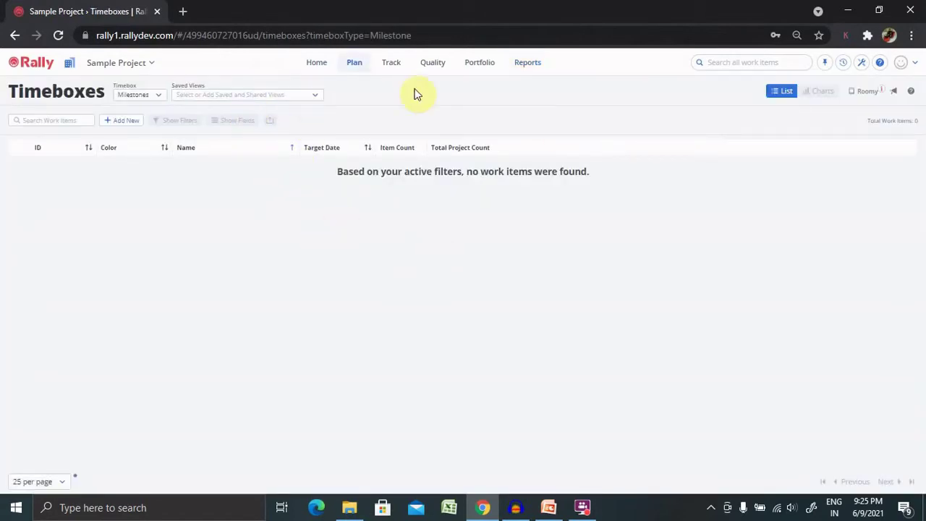
click(529, 64)
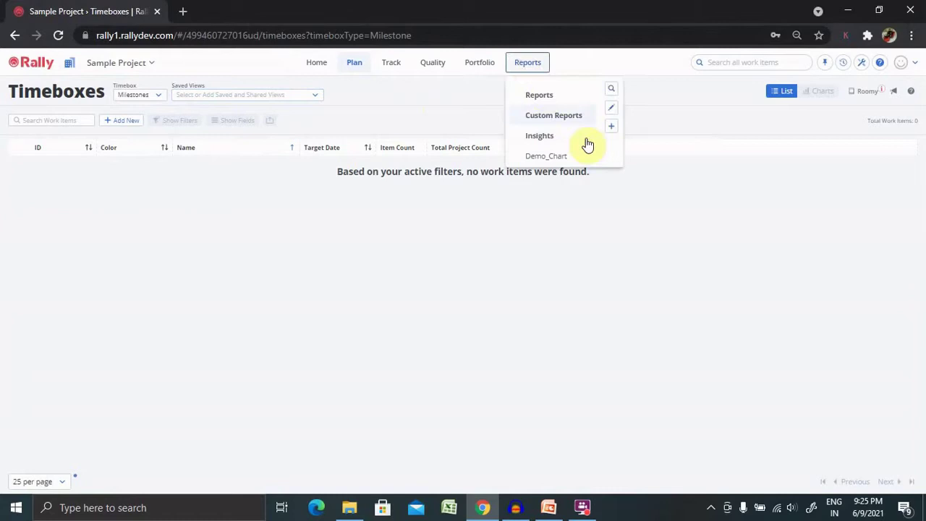
click(563, 156)
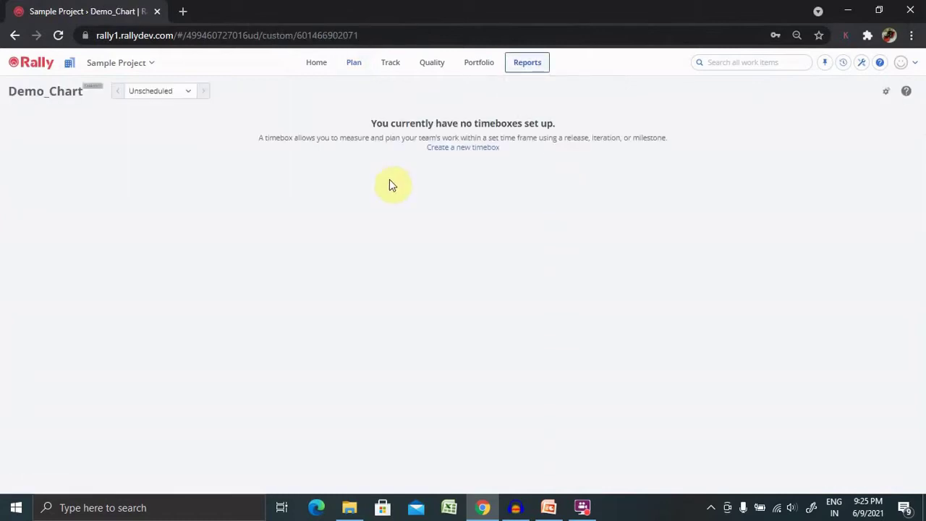
click(187, 92)
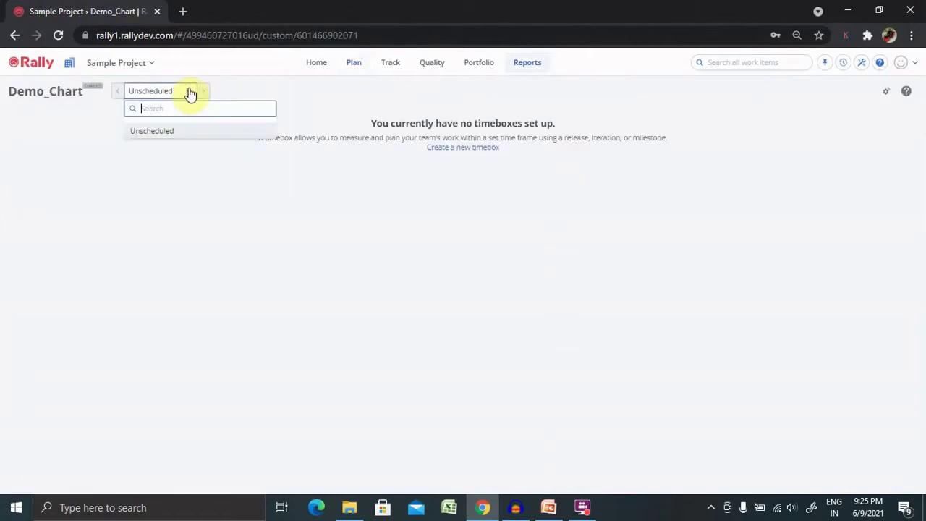
click(159, 133)
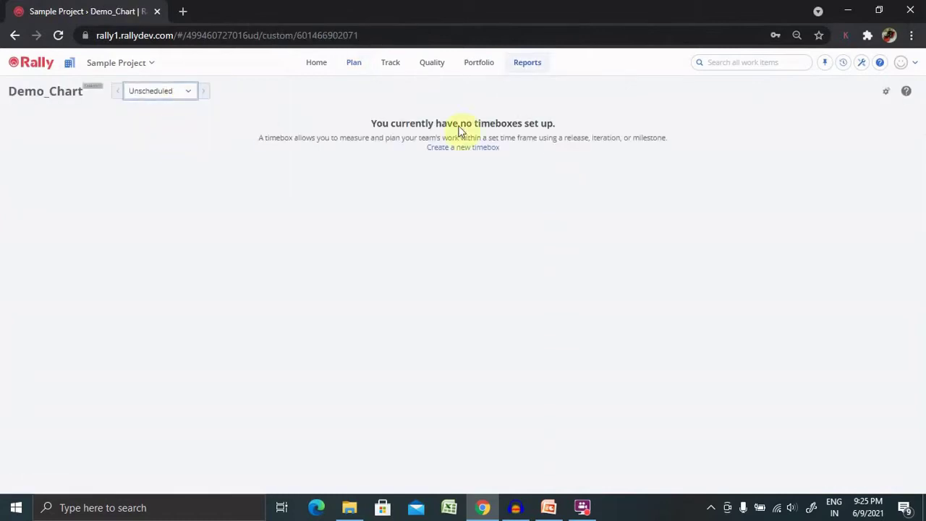
click(885, 94)
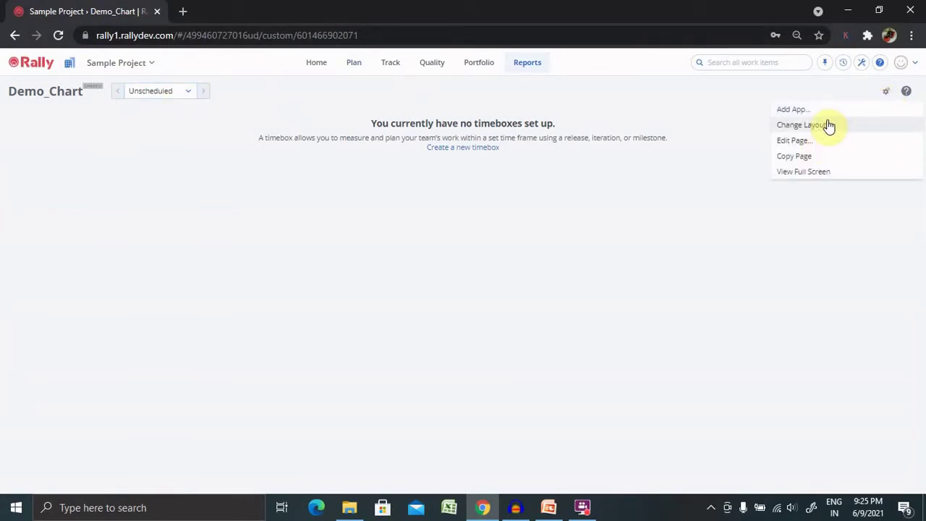
click(792, 108)
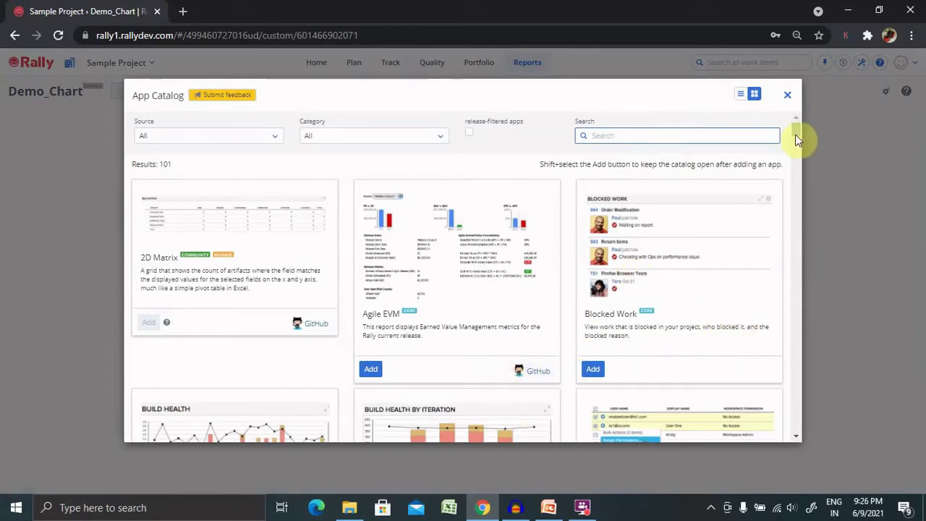
Search the app catalog for 'kanban', then clear the query.
scroll(795, 137, down, 2)
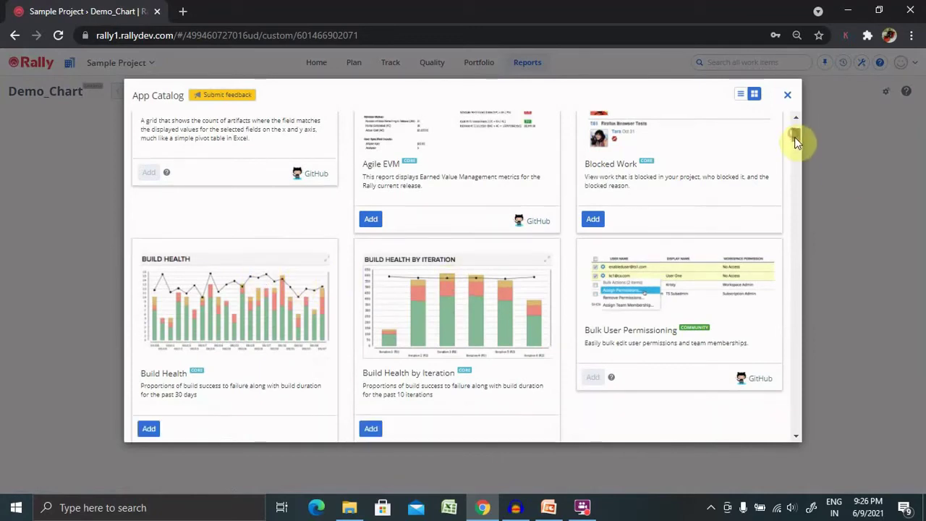
drag(796, 140, 798, 116)
click(636, 137)
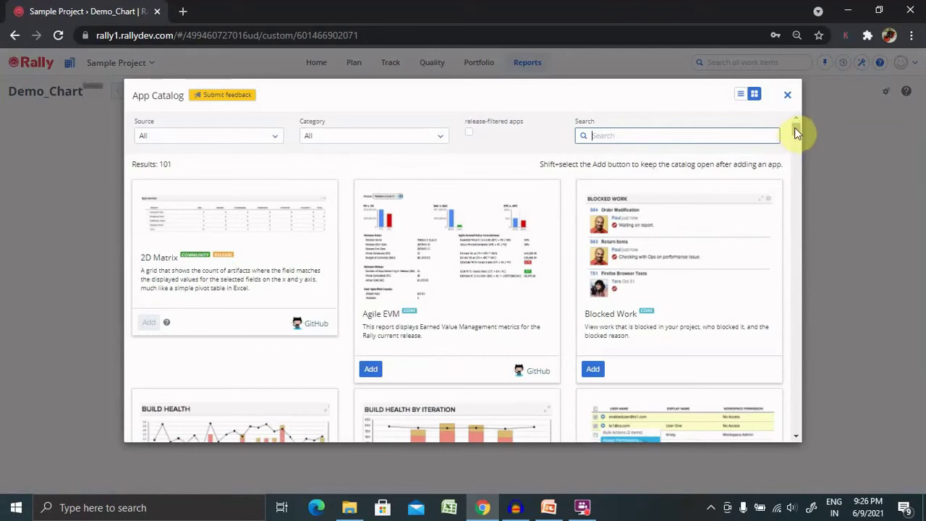
text(ka)
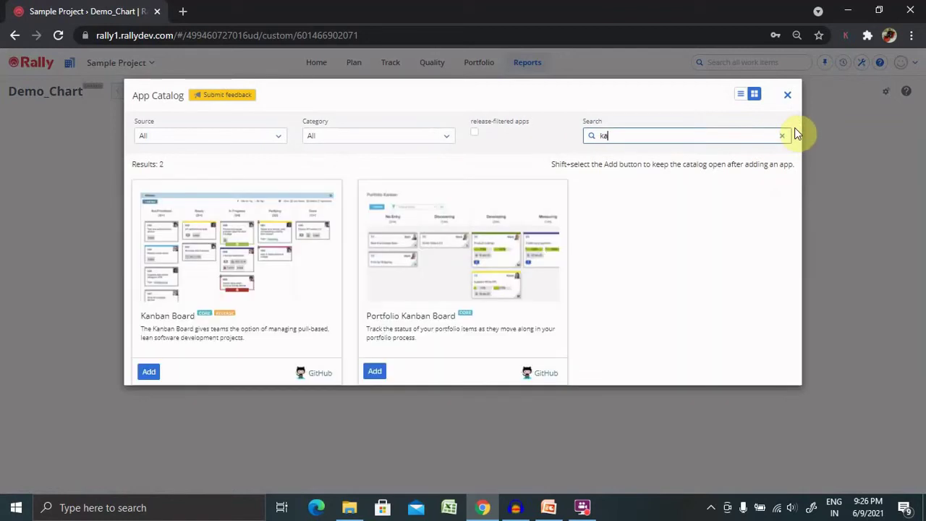
text(nban)
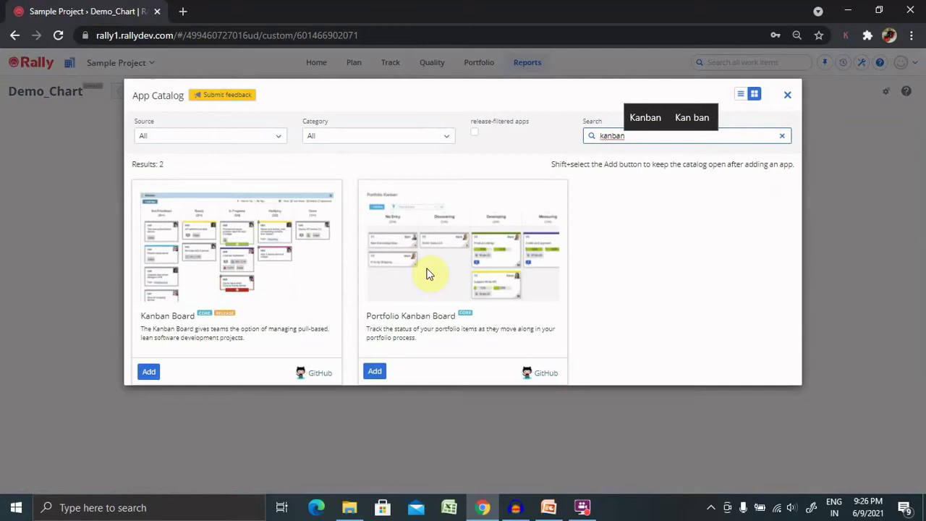
key(BackSpace)
key(BackSpace)
key(BackSpace)
key(BackSpace)
key(BackSpace)
key(BackSpace)
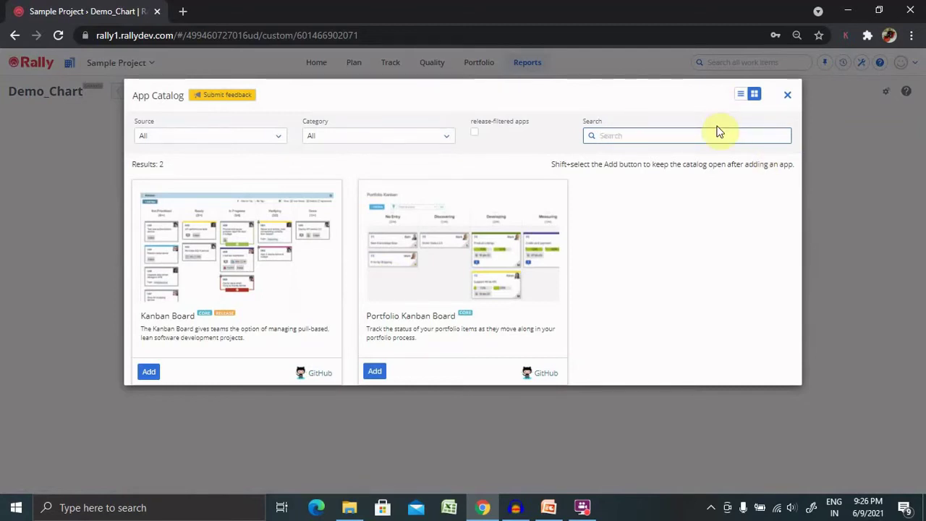
Search for 'port', clear it, and add the Build Health app.
text(port)
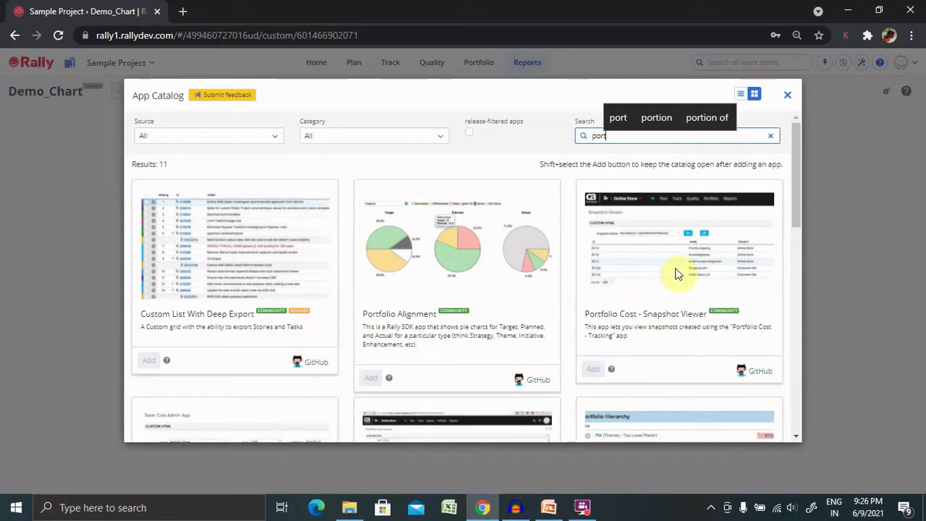
mouse_move(794, 205)
mouse_down()
mouse_move(810, 302)
mouse_move(850, 173)
mouse_up()
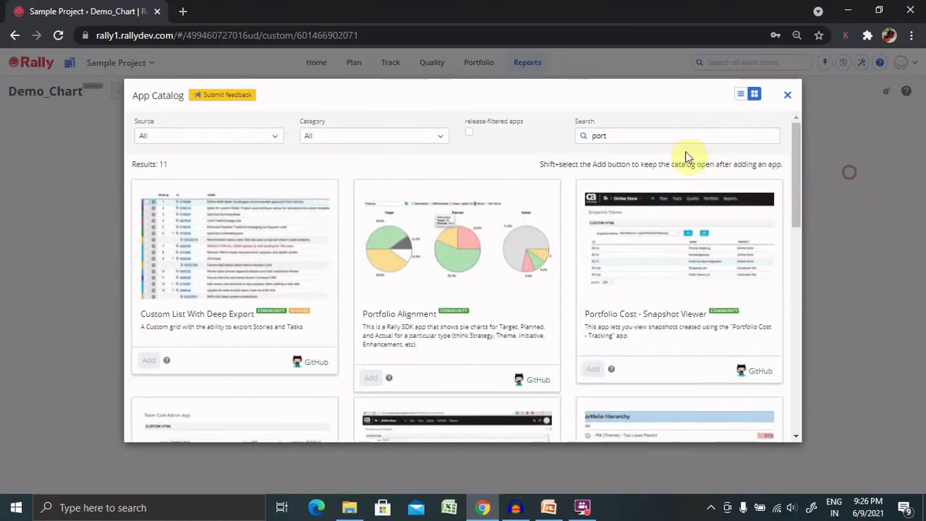
click(655, 140)
key(BackSpace)
key(BackSpace)
key(BackSpace)
key(BackSpace)
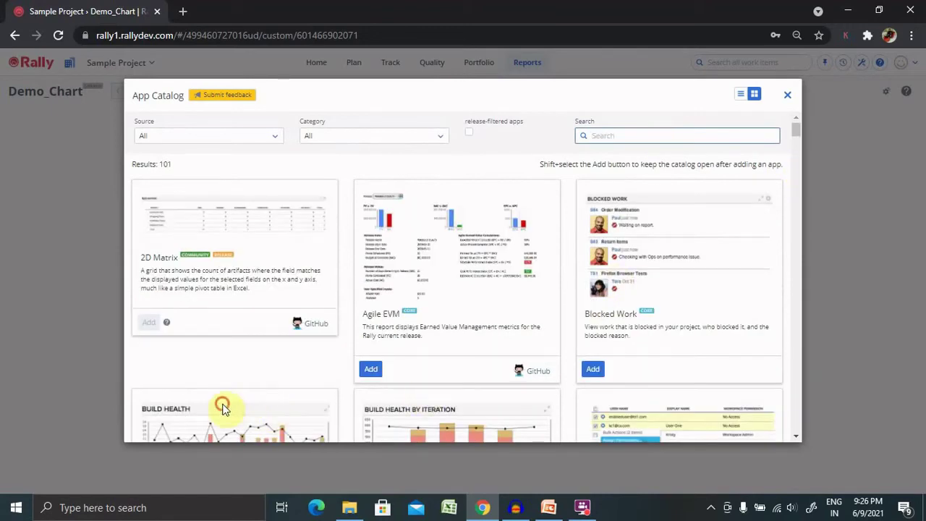
drag(793, 130, 796, 143)
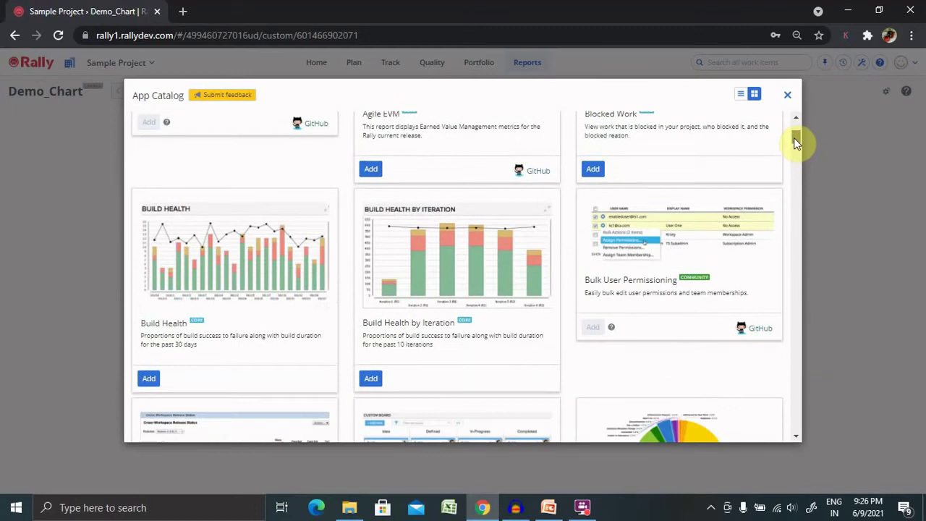
click(147, 379)
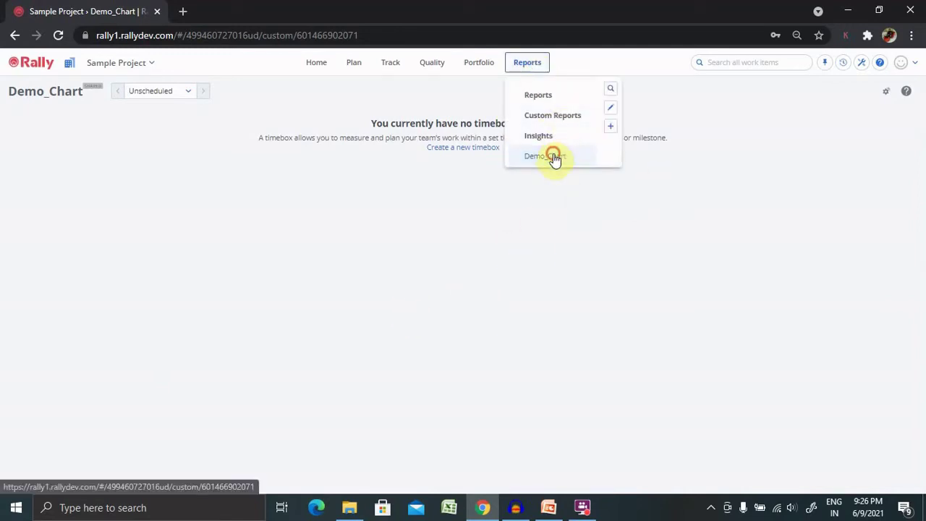
Return to the Demo_Chart page, leaving the timebox selection unchanged.
click(554, 155)
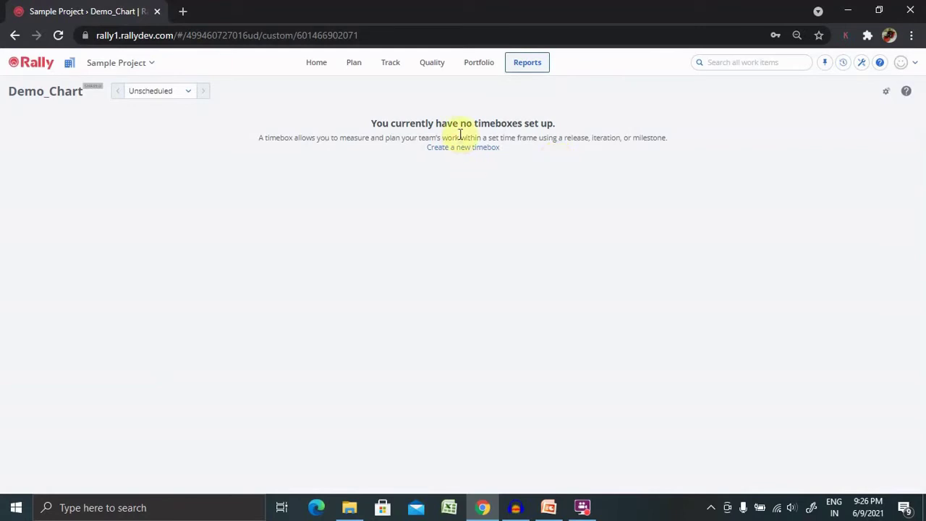
click(185, 92)
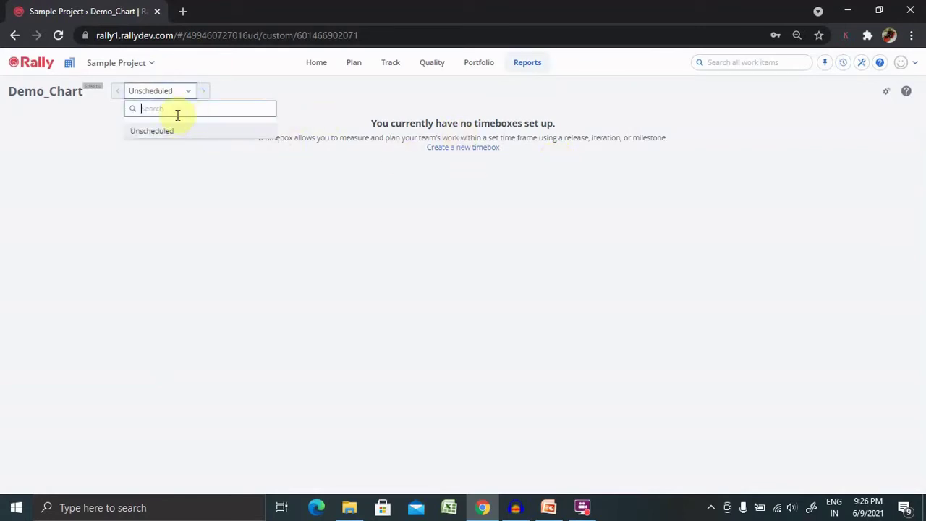
click(202, 94)
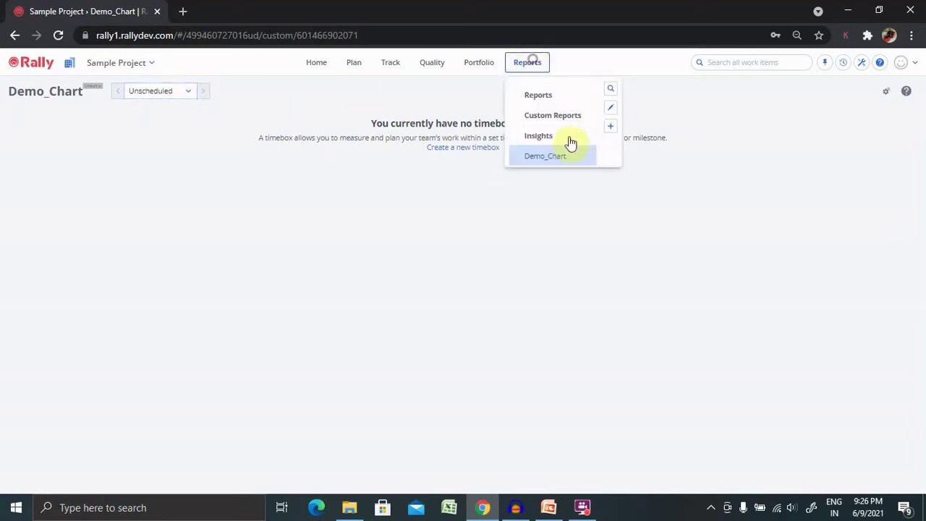
click(552, 156)
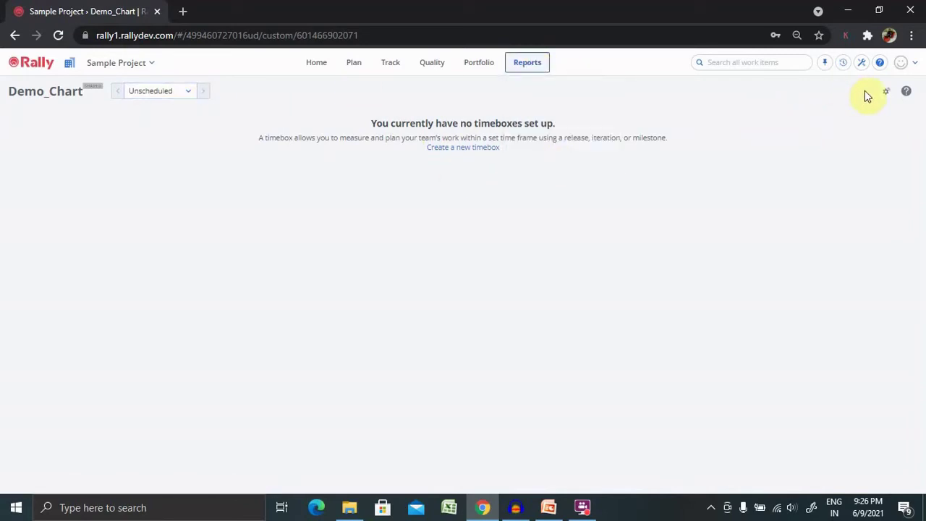
Add the Cross Workspace Release Status app from the App Catalog.
click(887, 92)
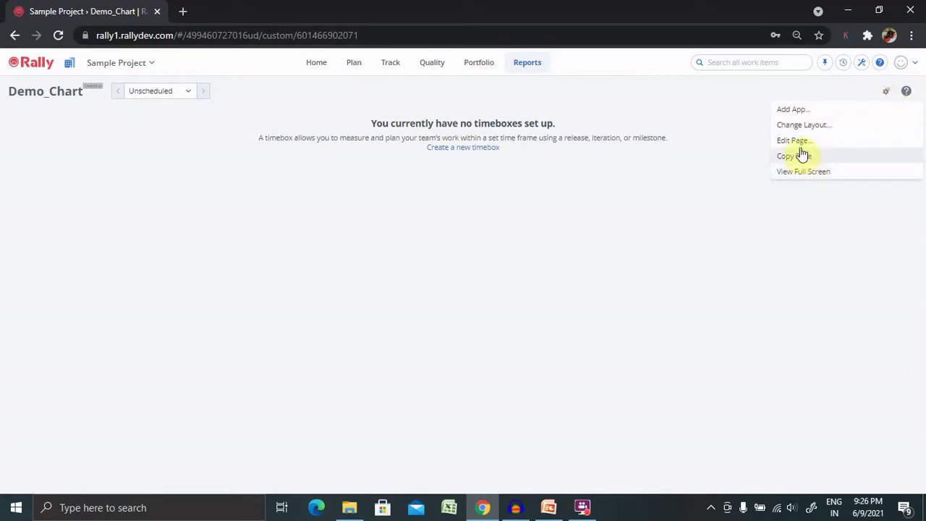
click(812, 113)
click(812, 112)
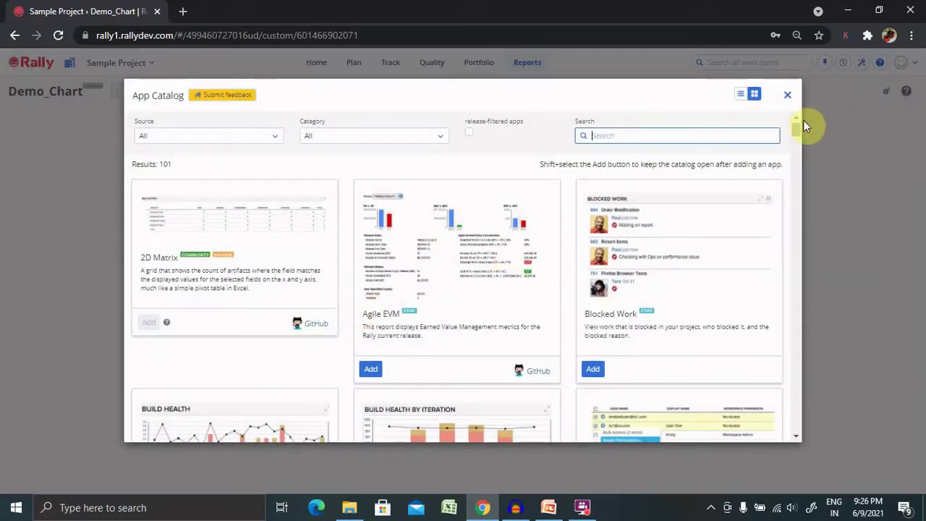
drag(796, 126, 796, 139)
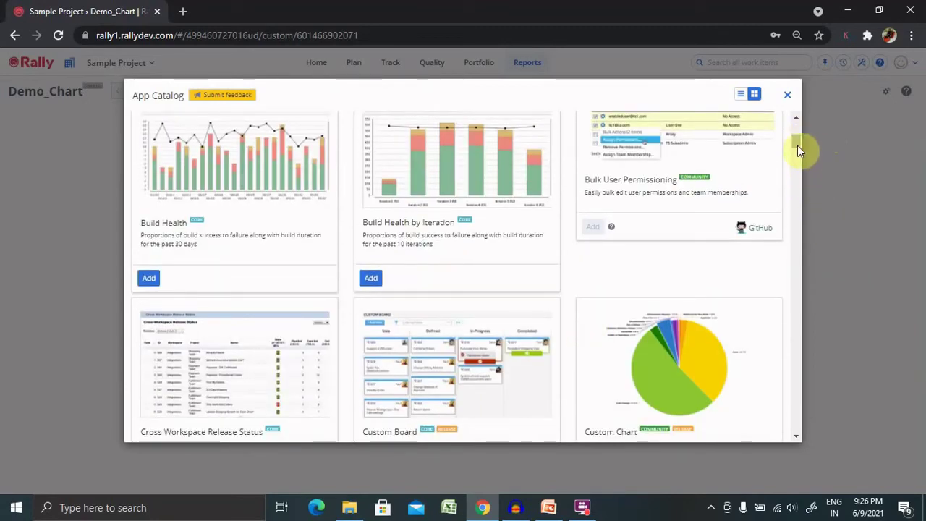
drag(798, 146, 797, 149)
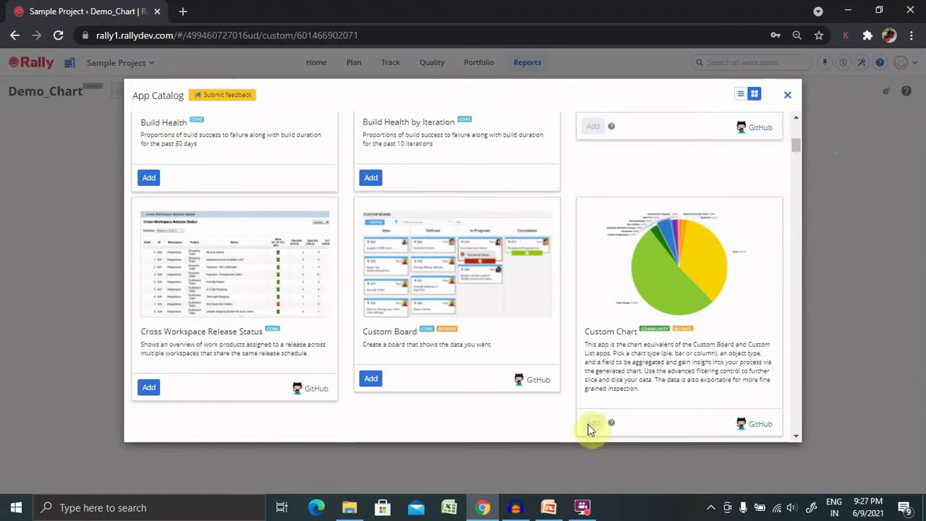
click(148, 391)
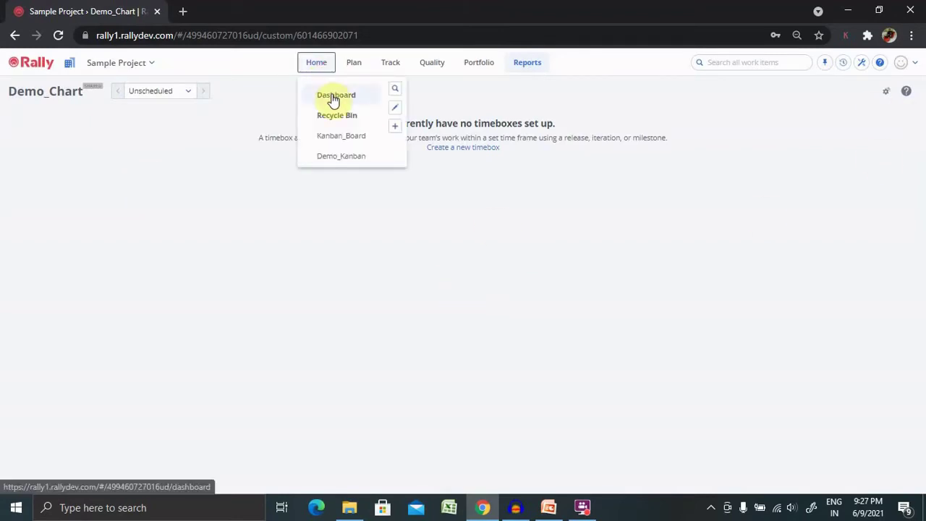
Open My Dashboard, scroll through its panels, and return to the top.
click(332, 93)
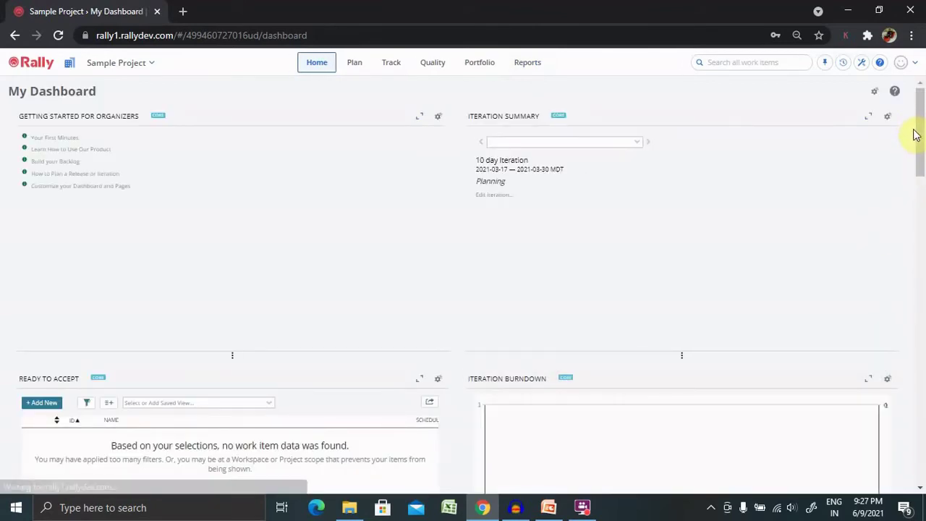
mouse_move(921, 127)
mouse_down()
mouse_move(924, 449)
mouse_move(924, 263)
mouse_up()
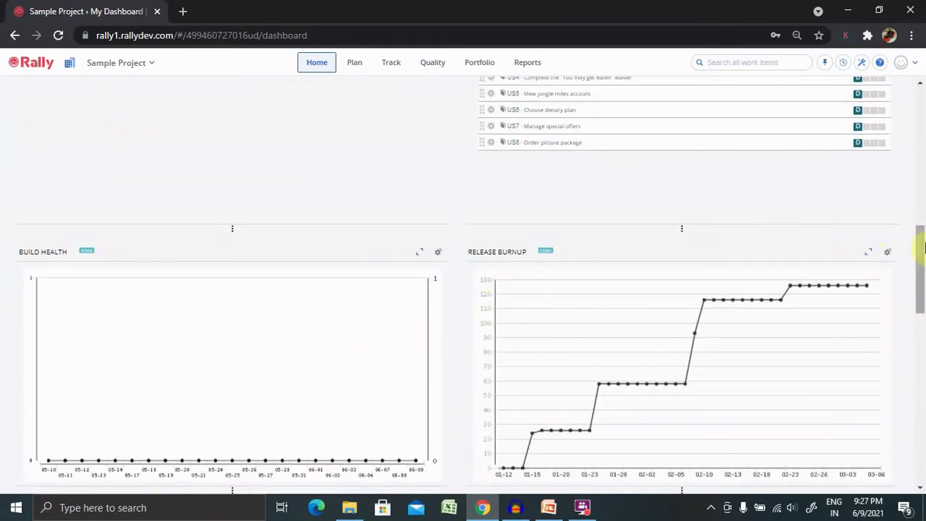
triple_click(914, 264)
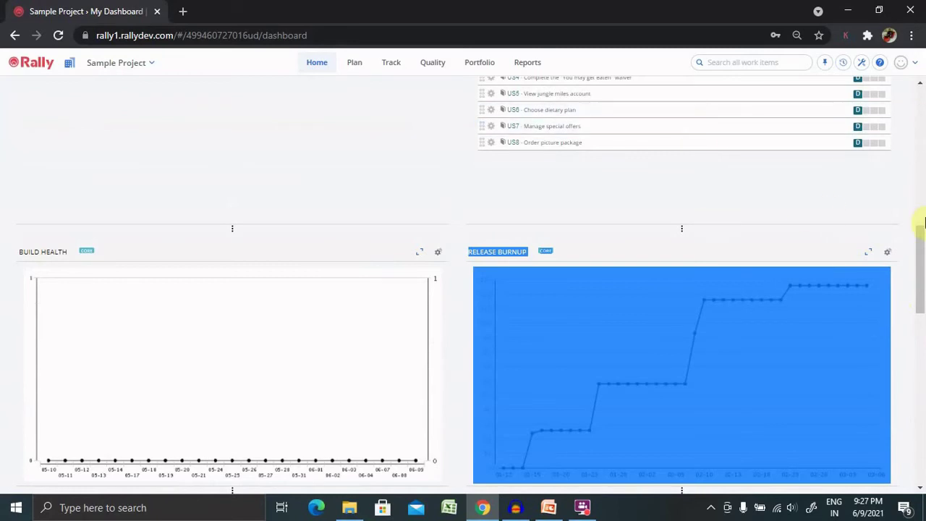
drag(922, 224, 923, 184)
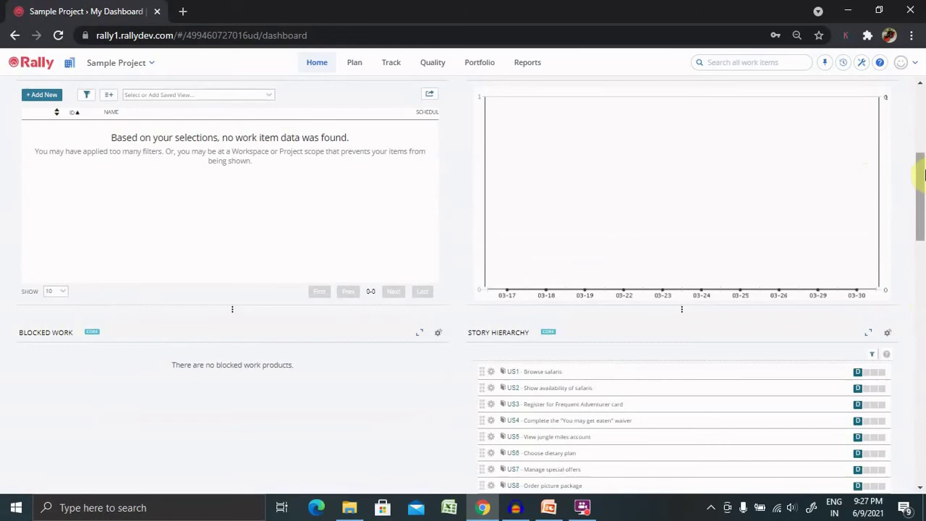
drag(920, 165, 921, 123)
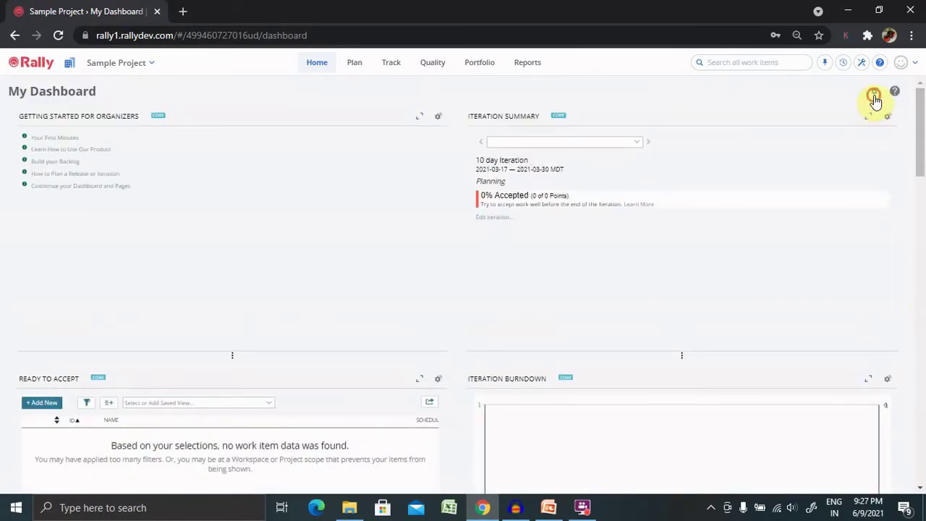
click(874, 92)
click(812, 112)
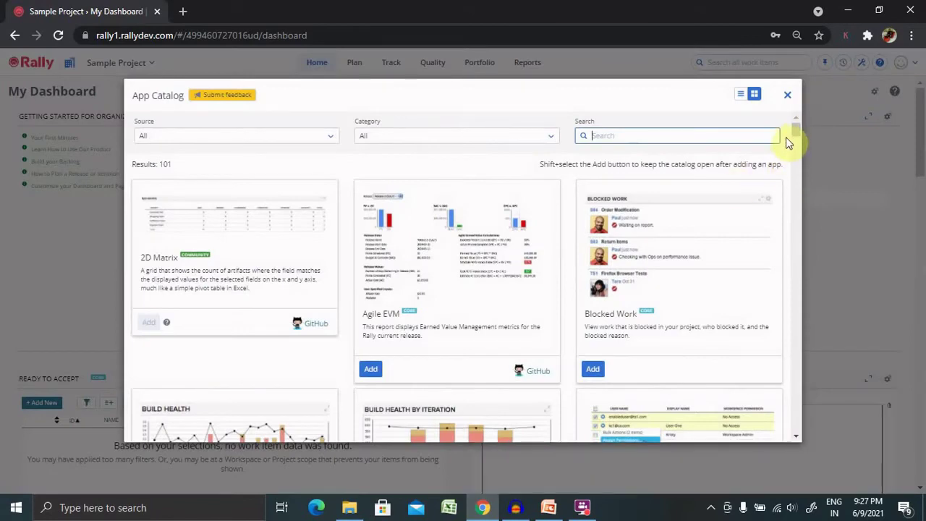
mouse_move(794, 134)
mouse_down()
mouse_move(789, 382)
mouse_move(853, 285)
mouse_up()
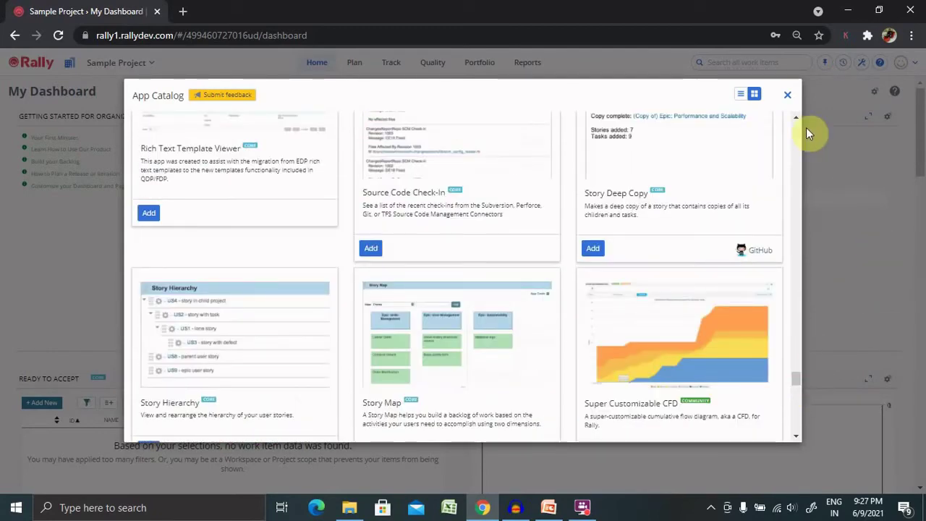
click(788, 95)
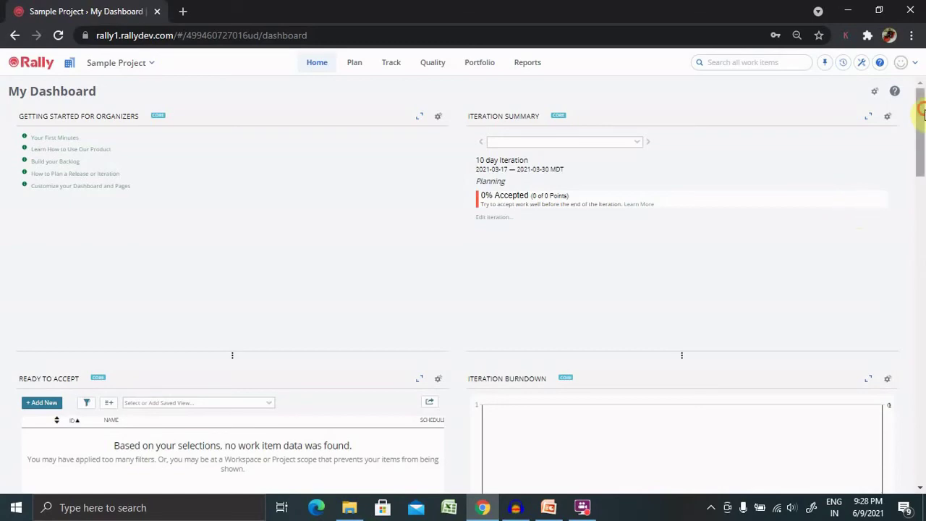
Set the Build Health app to the specific project Demo_Project and save its settings.
mouse_move(920, 134)
mouse_down()
mouse_move(924, 311)
mouse_move(923, 297)
mouse_up()
click(438, 167)
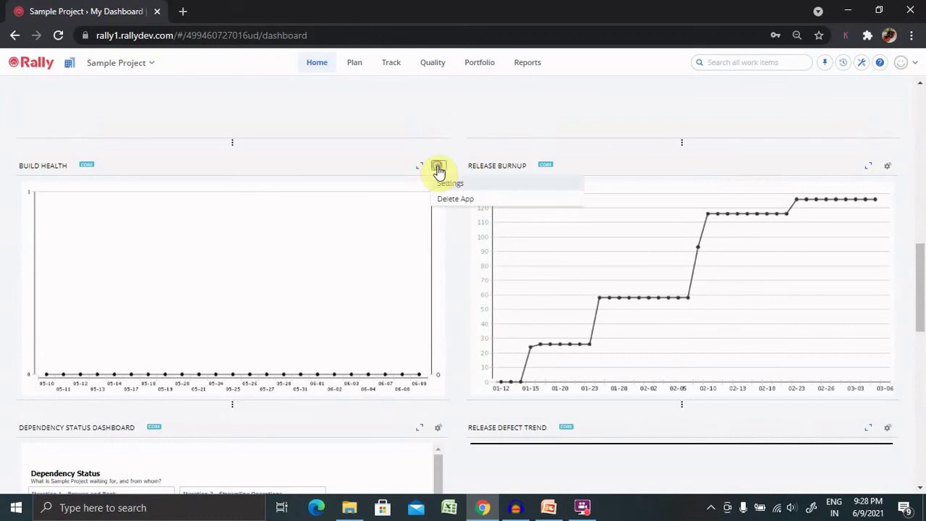
click(450, 184)
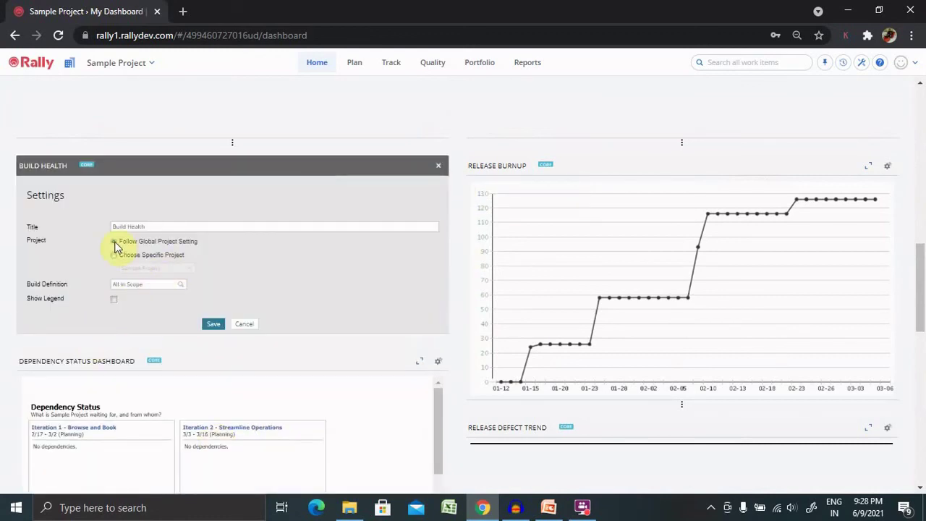
click(112, 255)
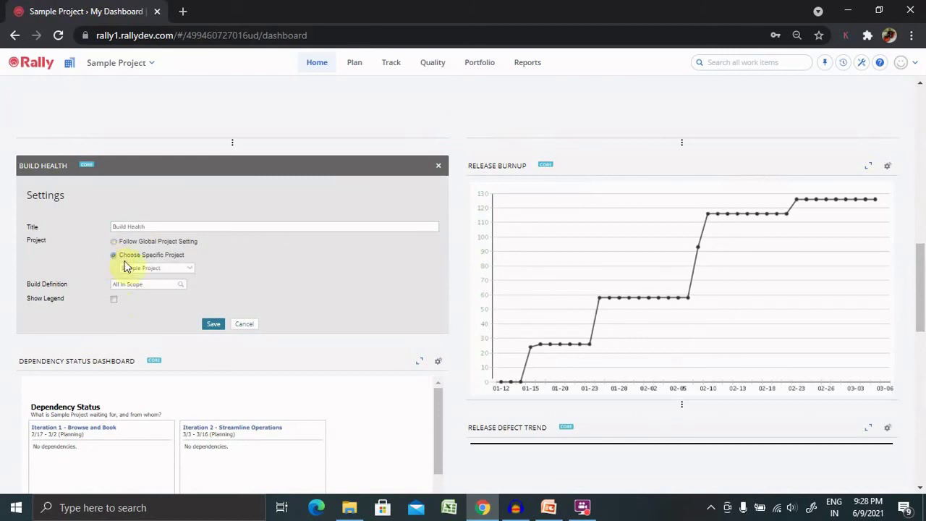
click(191, 269)
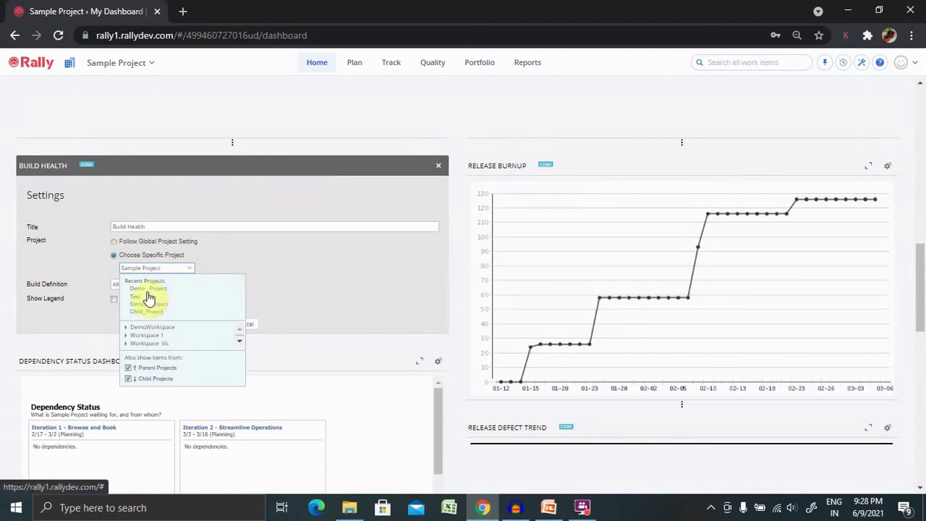
click(149, 289)
click(152, 288)
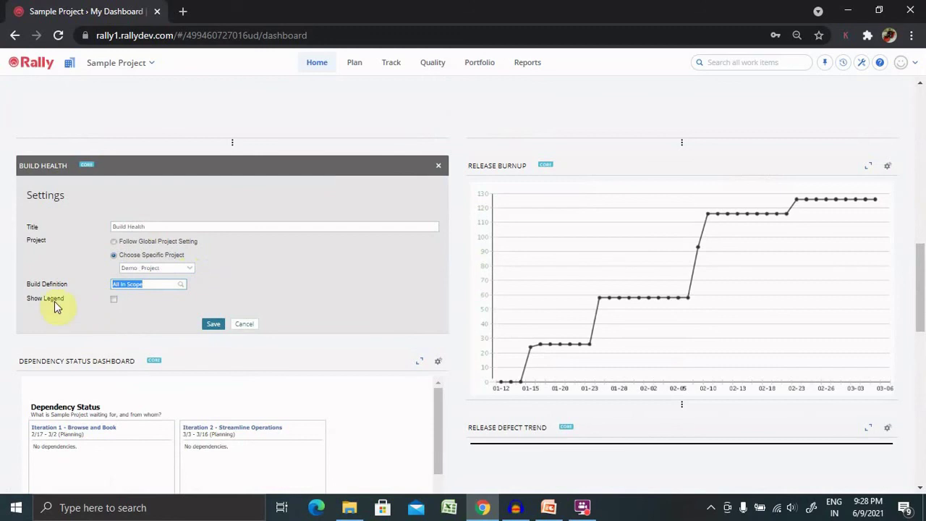
click(212, 327)
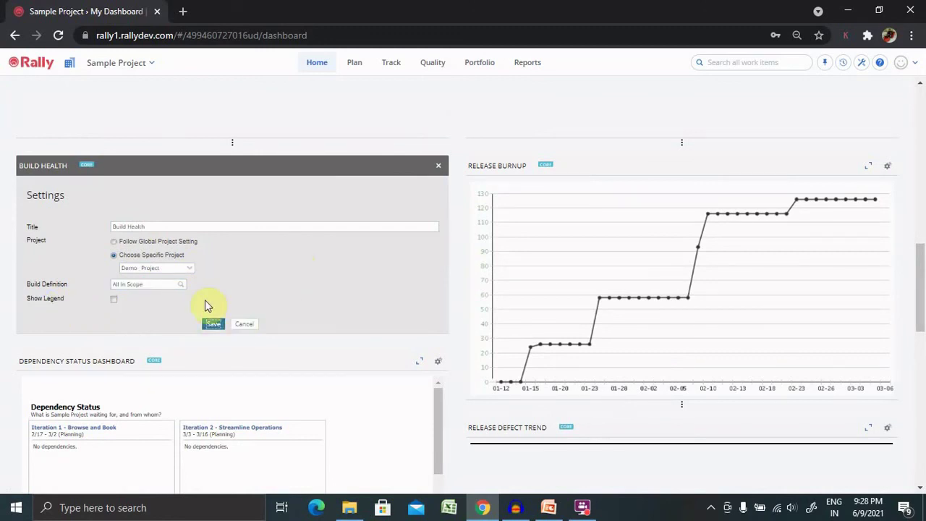
click(213, 325)
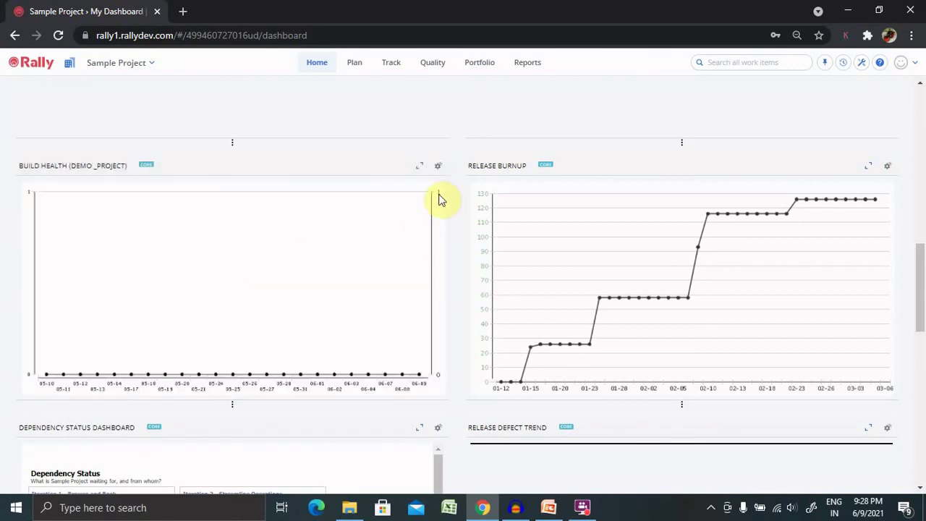
Delete the Build Health app from the dashboard, confirm, and scroll back up.
click(438, 166)
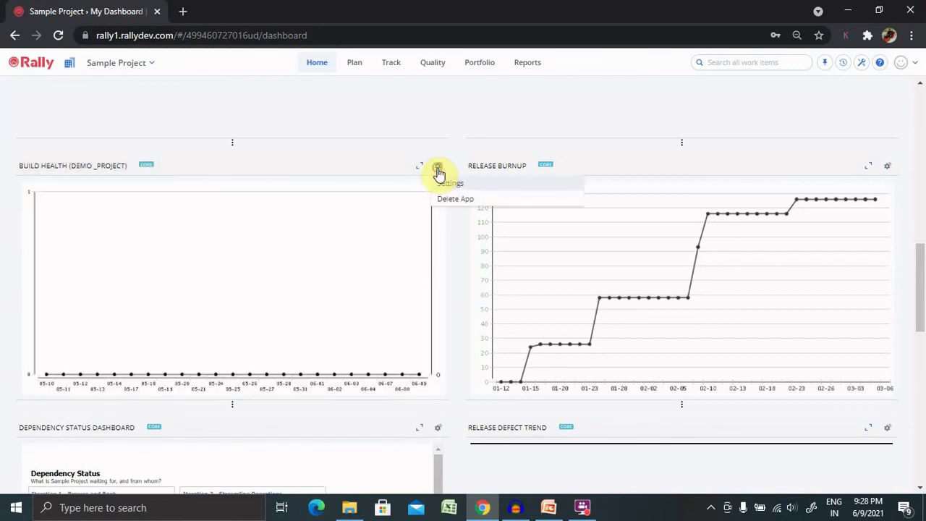
click(461, 206)
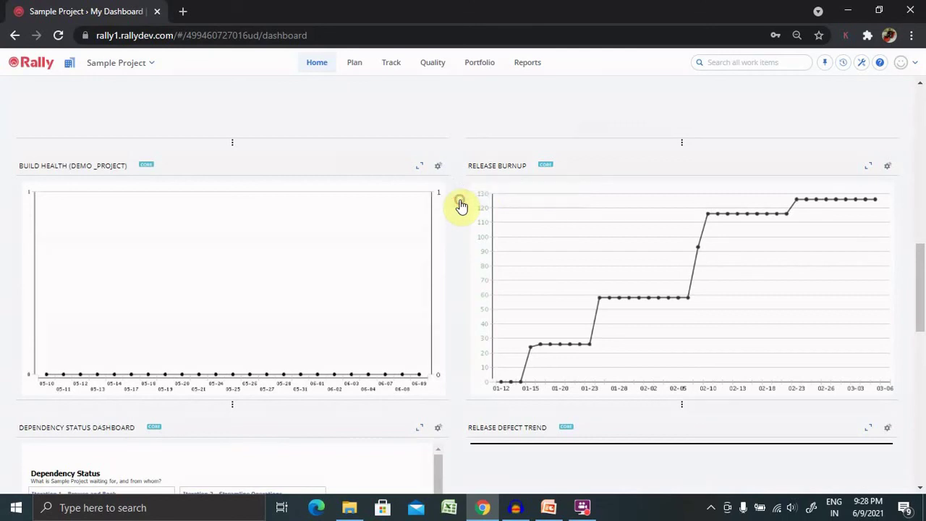
click(590, 154)
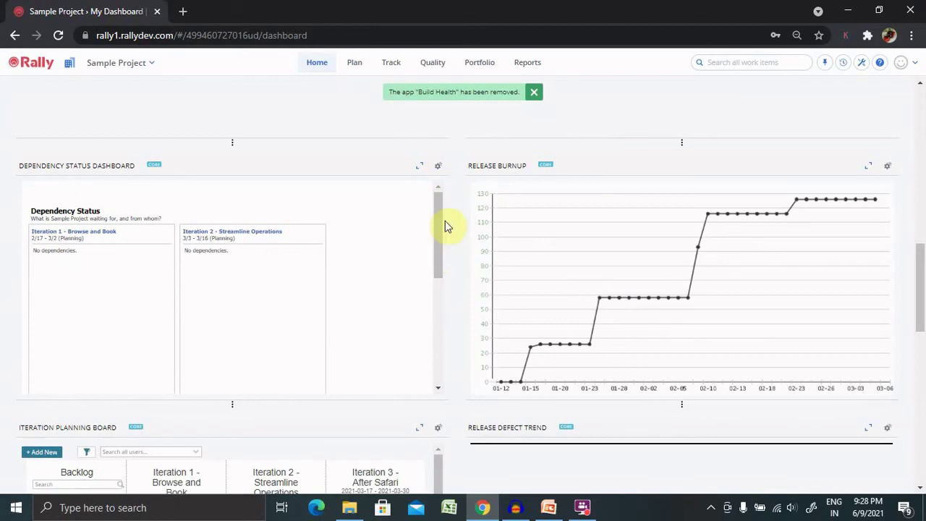
click(919, 380)
drag(920, 350, 922, 105)
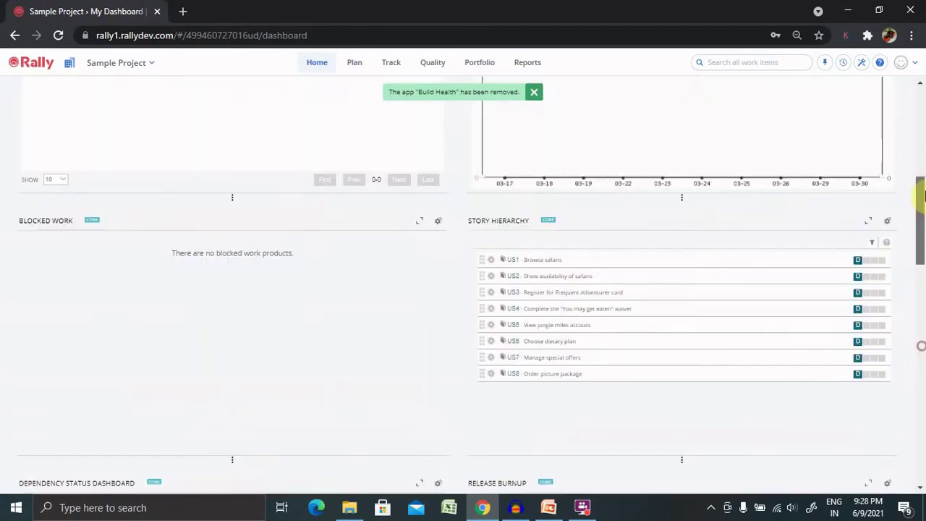